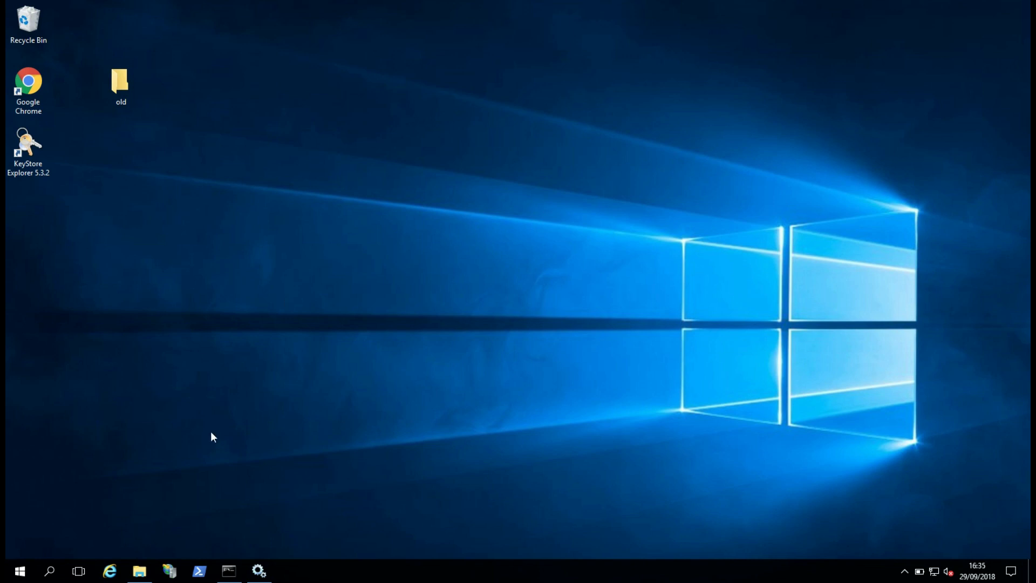
- Browse in File Explorer to C:\Program Files\Java\jre1.8.0_171\bin
left_click(139, 571)
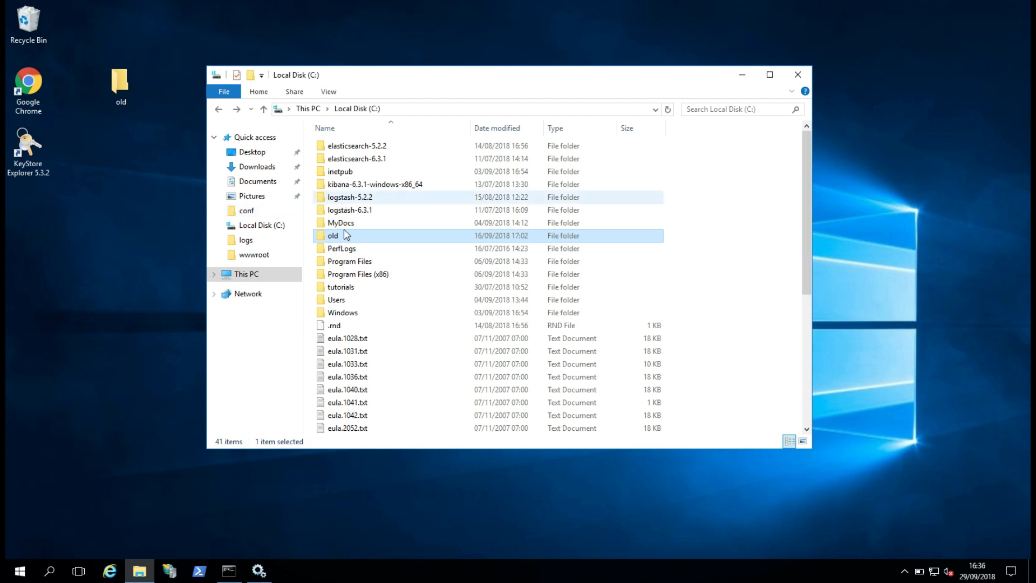
double_click(350, 261)
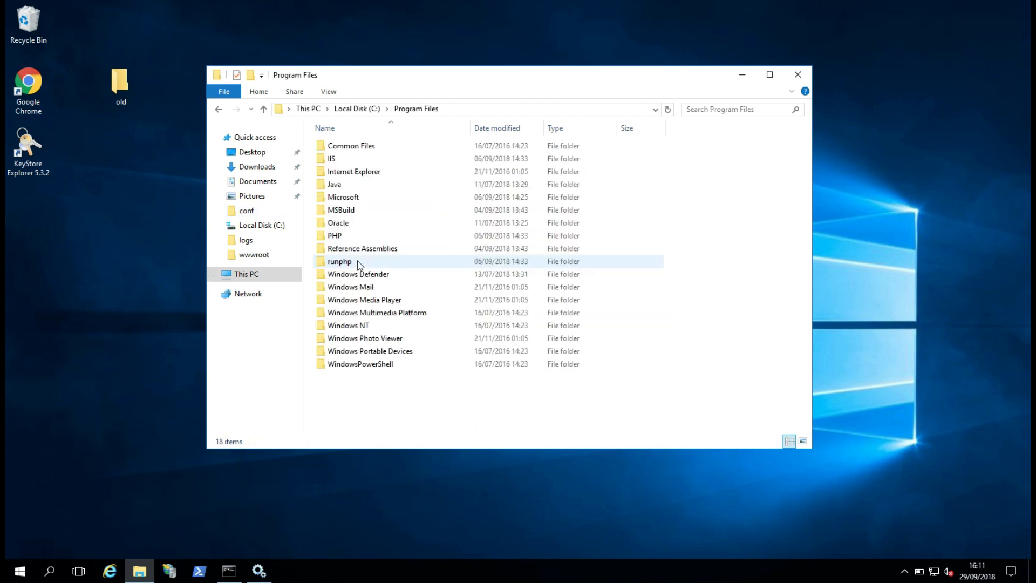
double_click(338, 188)
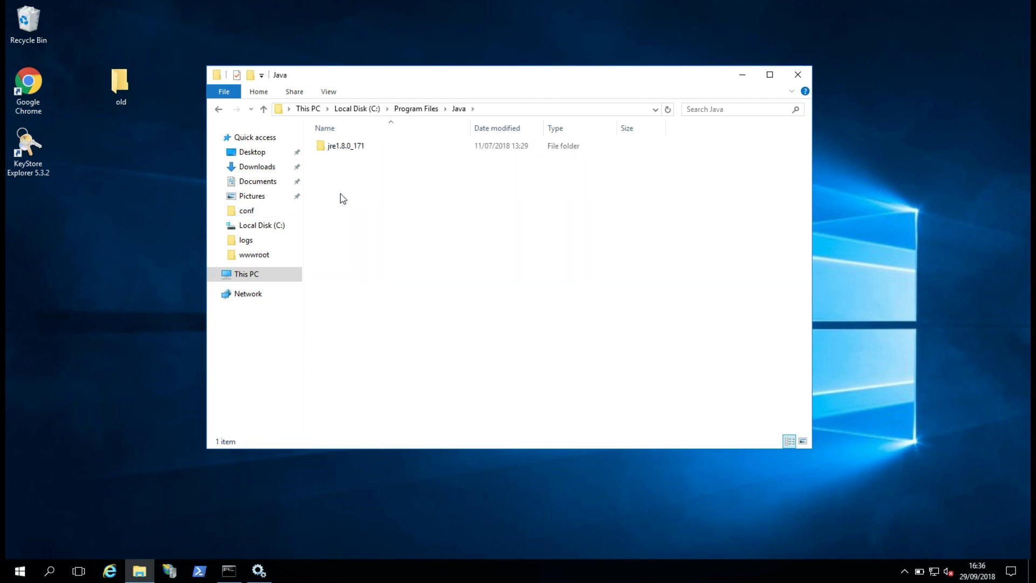
left_click(338, 147)
double_click(339, 147)
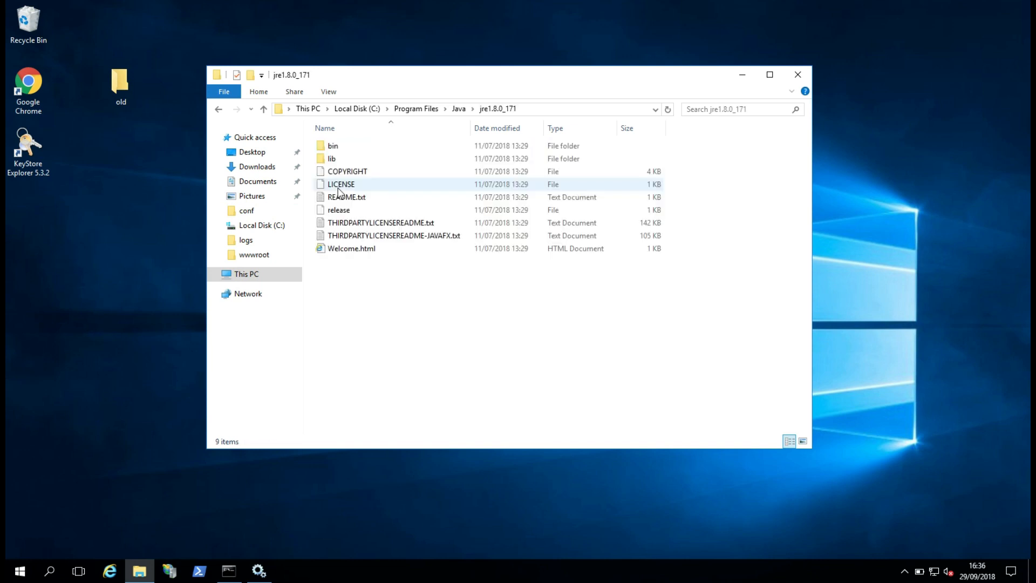
double_click(328, 142)
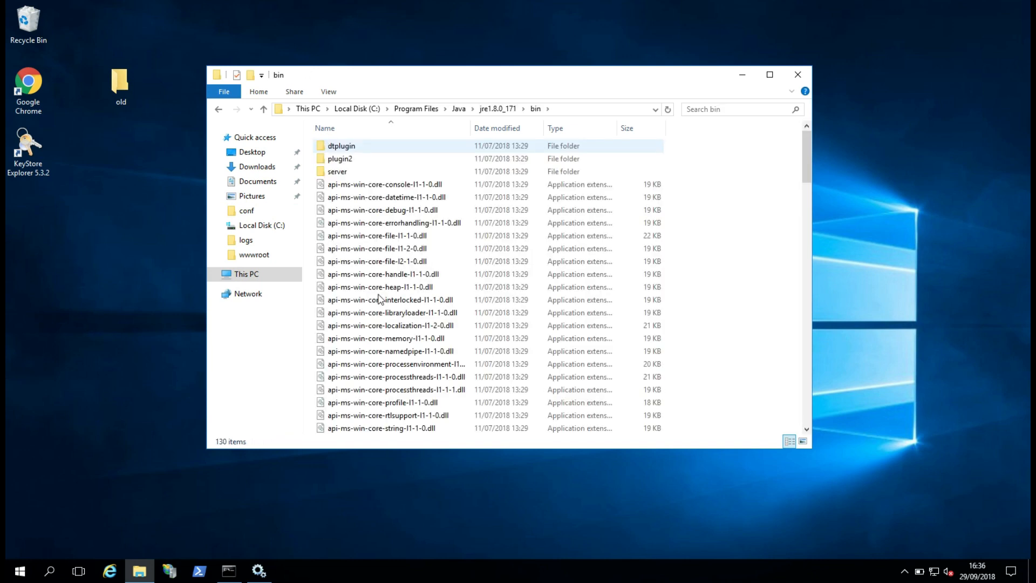
- Launch an administrator command prompt in the Java bin folder and centre its window
left_click(225, 92)
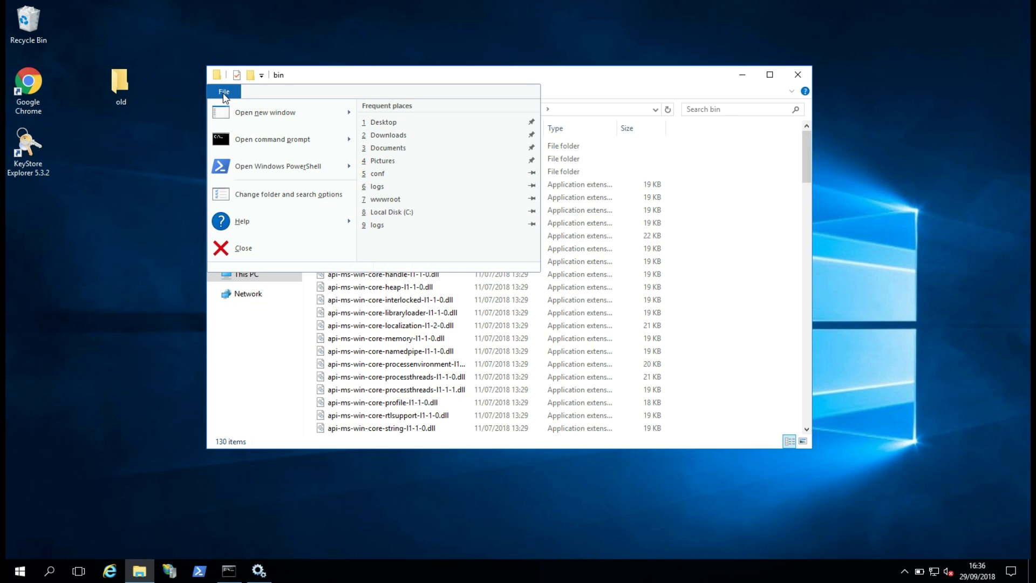
mouse_move(272, 139)
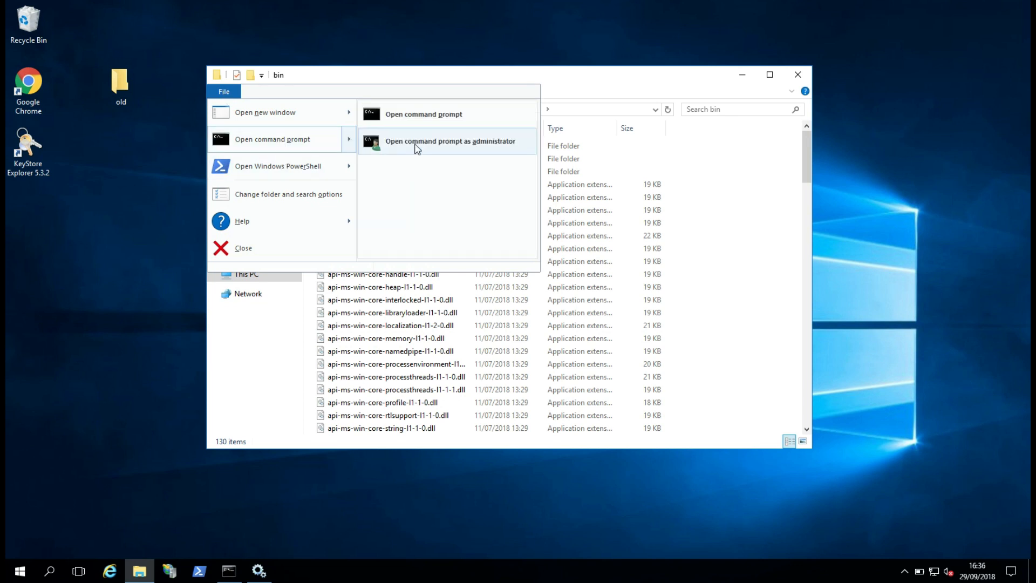
left_click(416, 147)
left_click_drag(246, 25, 443, 206)
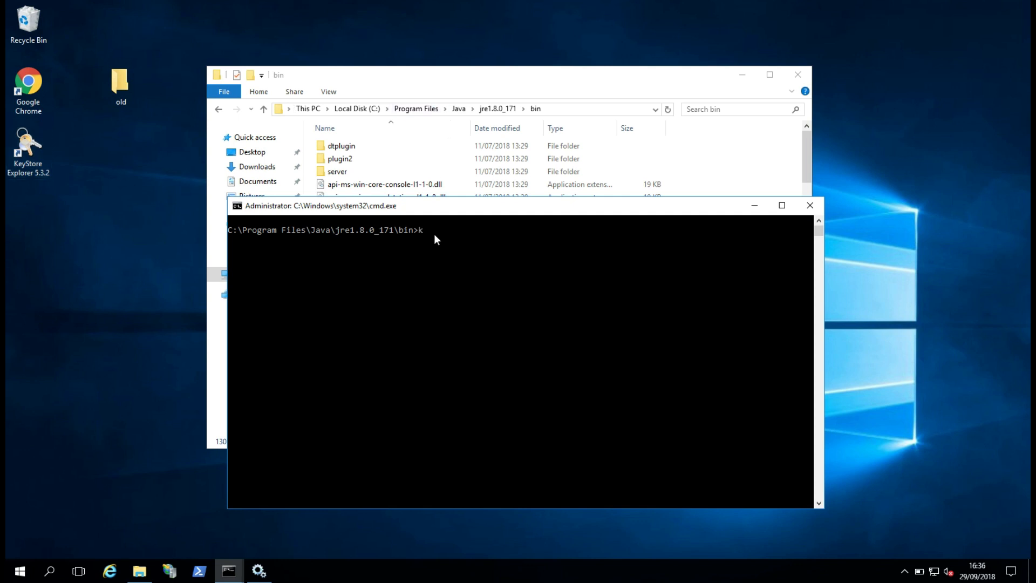
type("keytool -genkey -alias tomcat -keyalg RSA -keystore \"C:\\apache-tomcat-8.5.34\\conf\\localhost.jks\"")
- Run keytool -genkey for alias tomcat into conf\localhost.jks and enter and confirm the keystore password
key("Return")
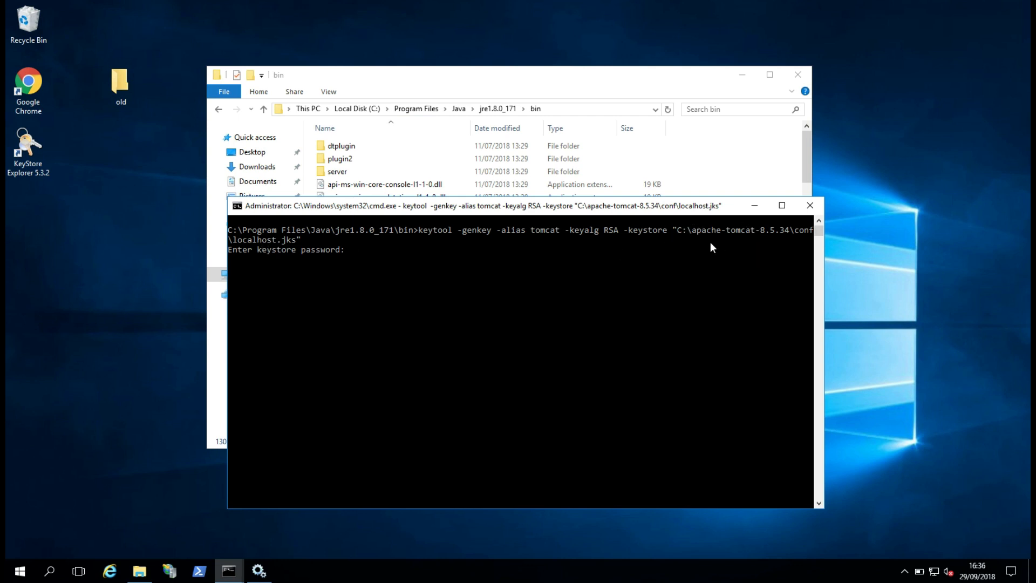
left_click(355, 252)
key("Escape")
key("Return")
key("Return")
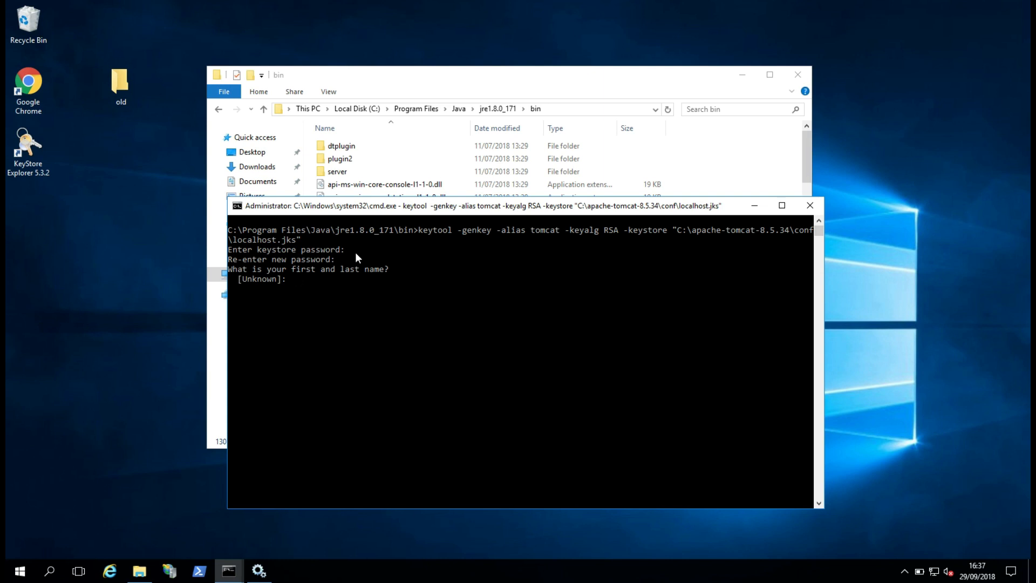
type("loca")
type("lhost")
- Answer the certificate prompts: localhost, IT, organization, Dublin, Leinster, IE, reusing the keystore password for the key
key("Return")
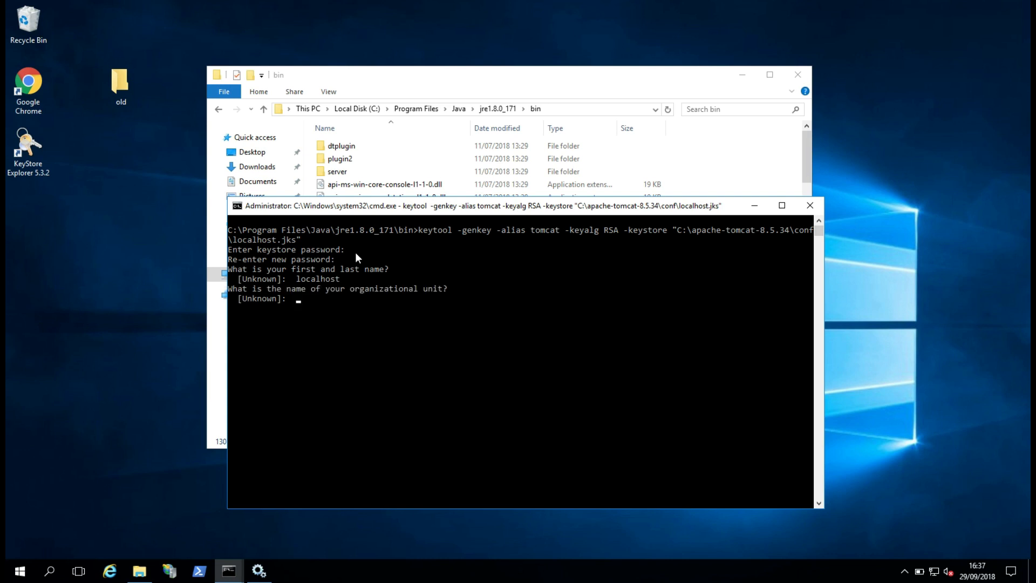
type("IT")
key("Return")
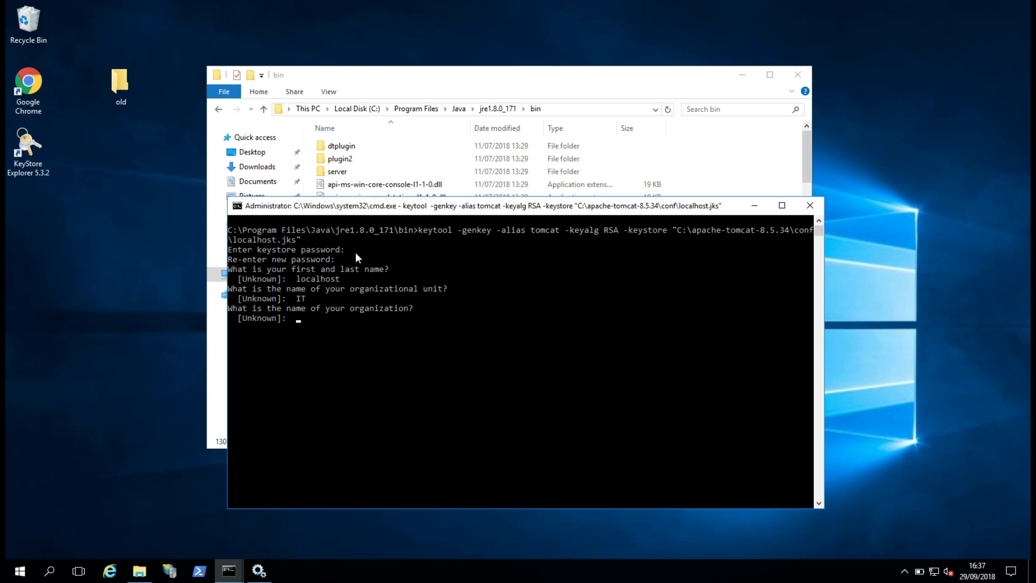
type("Darren")
key("Return")
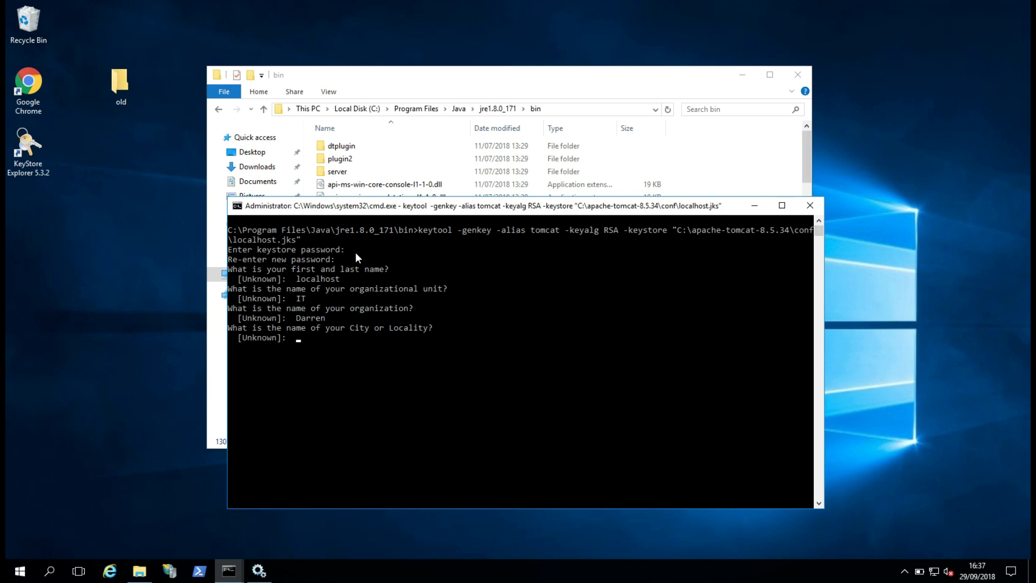
type("Dublin")
key("Return")
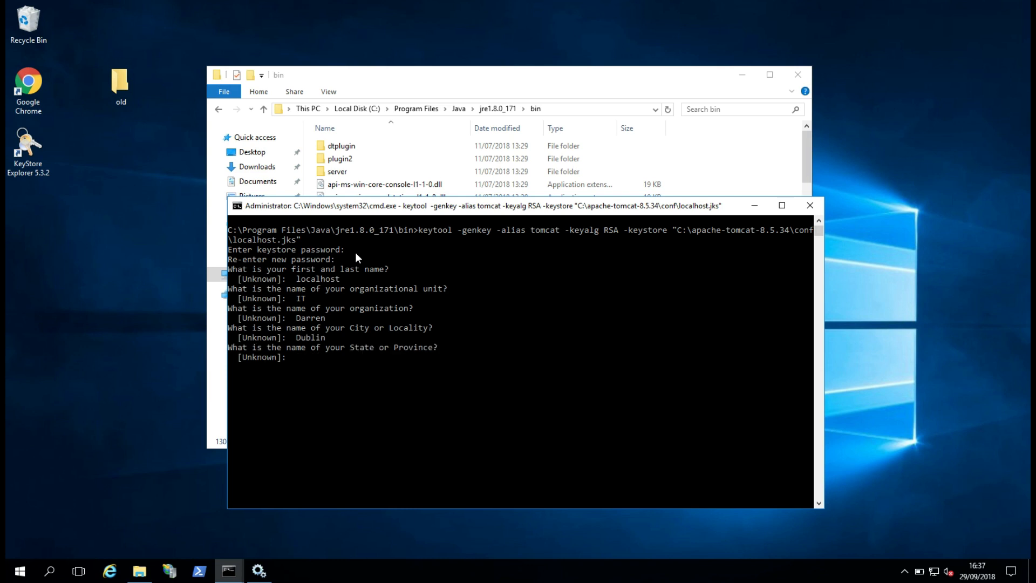
type("Leinster")
key("Return")
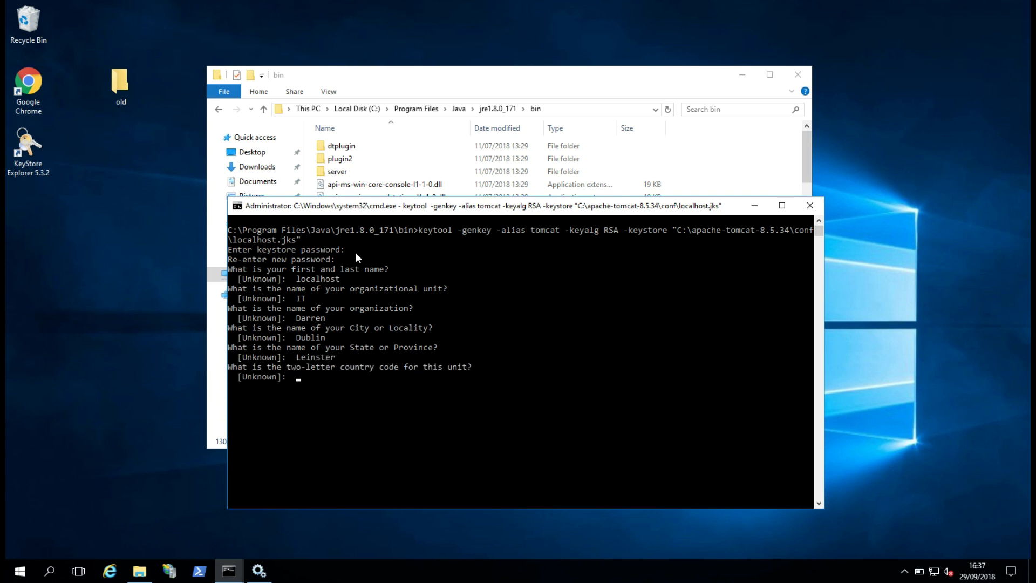
type("IE")
key("Return")
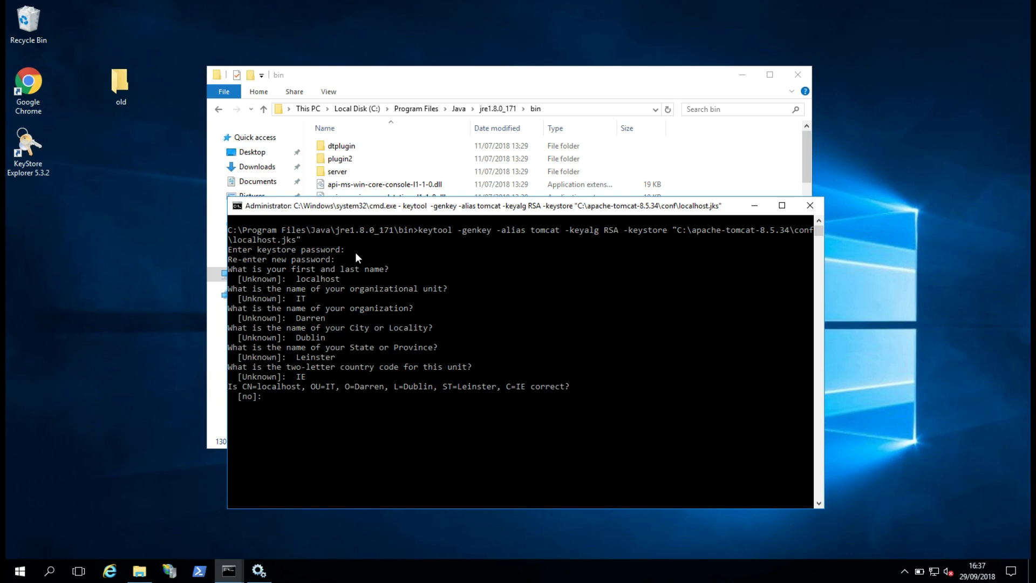
type("yes")
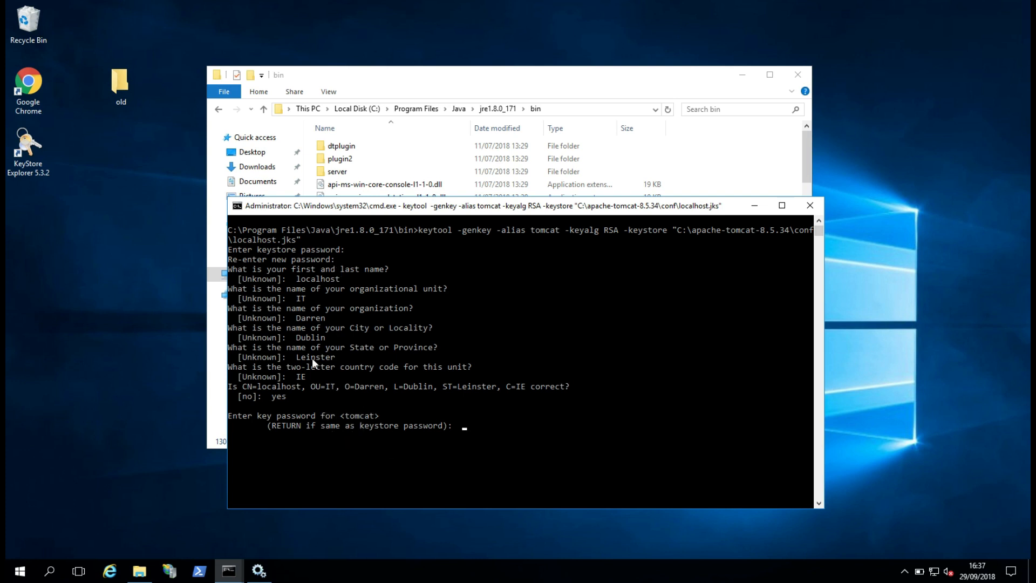
key("Return")
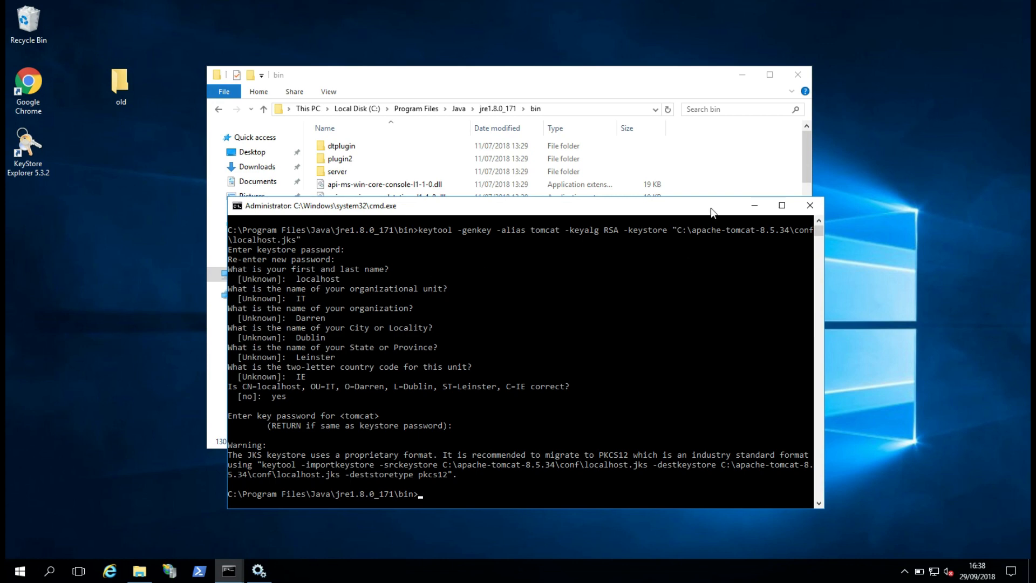
- Browse in File Explorer to C:\apache-tomcat-8.5.34\conf
left_click(754, 205)
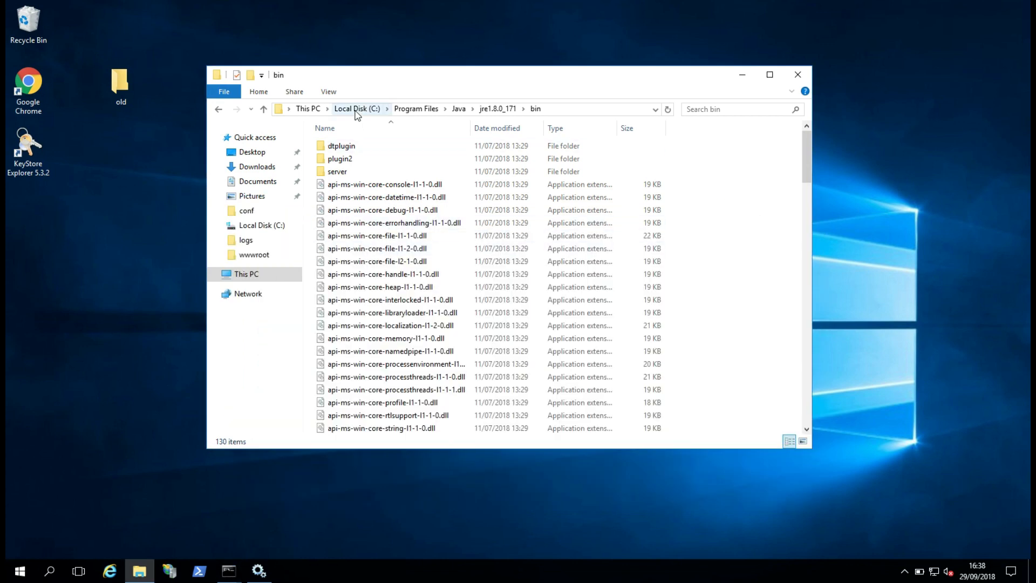
left_click(356, 109)
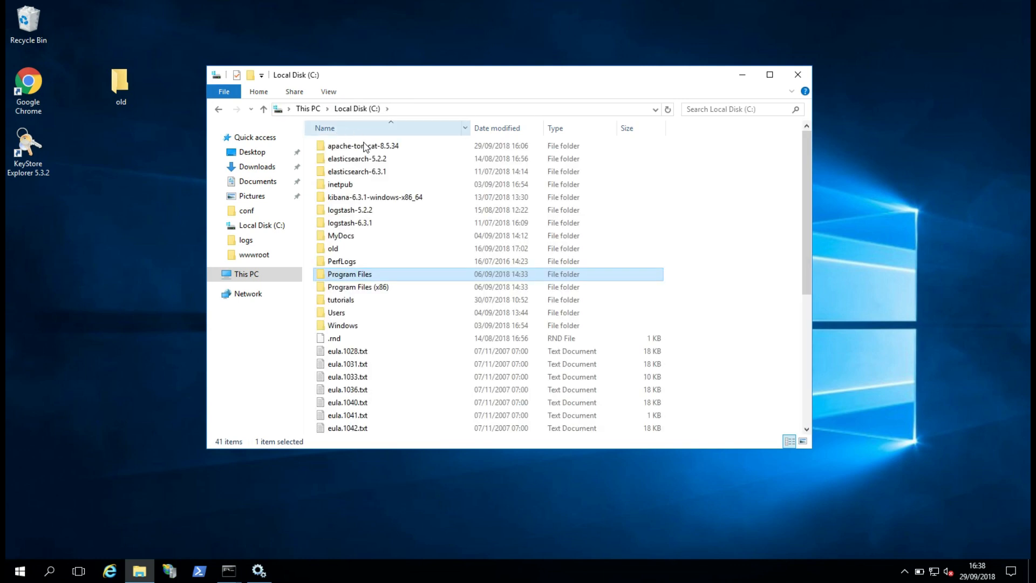
double_click(364, 146)
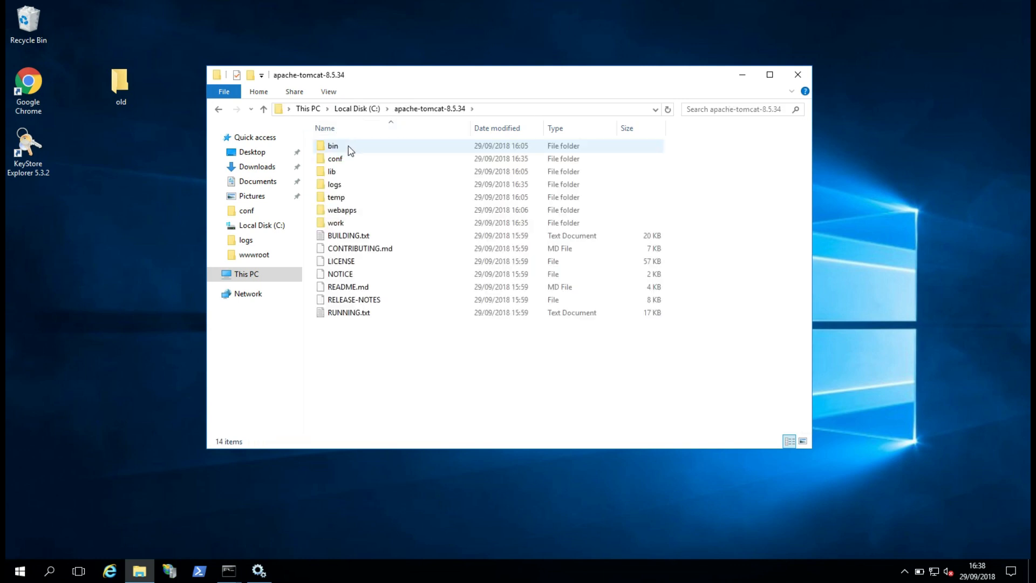
left_click(336, 159)
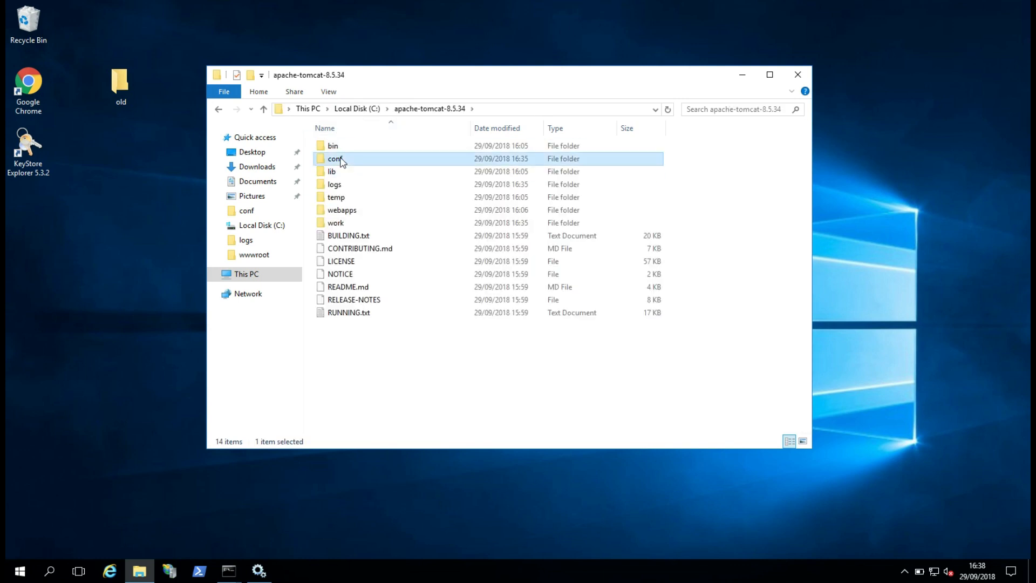
double_click(341, 162)
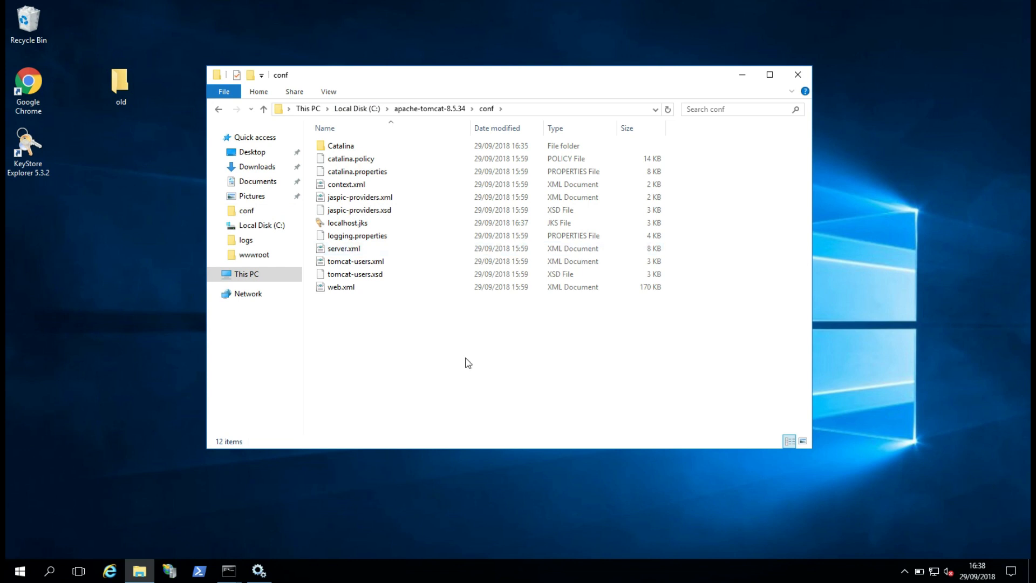
- Edit server.xml in Notepad++, declining the editor update offer
left_click(358, 250)
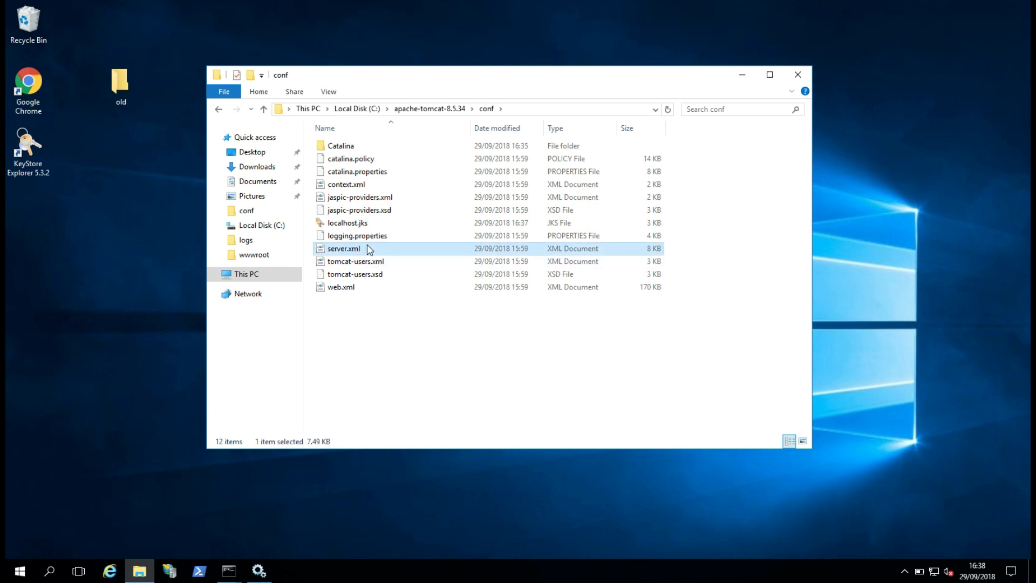
right_click(356, 248)
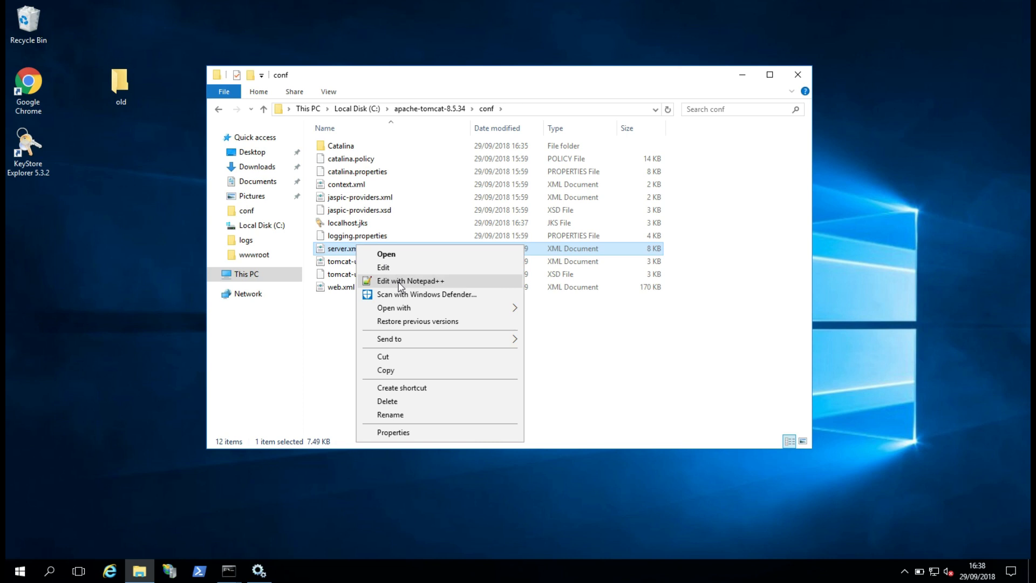
left_click(399, 282)
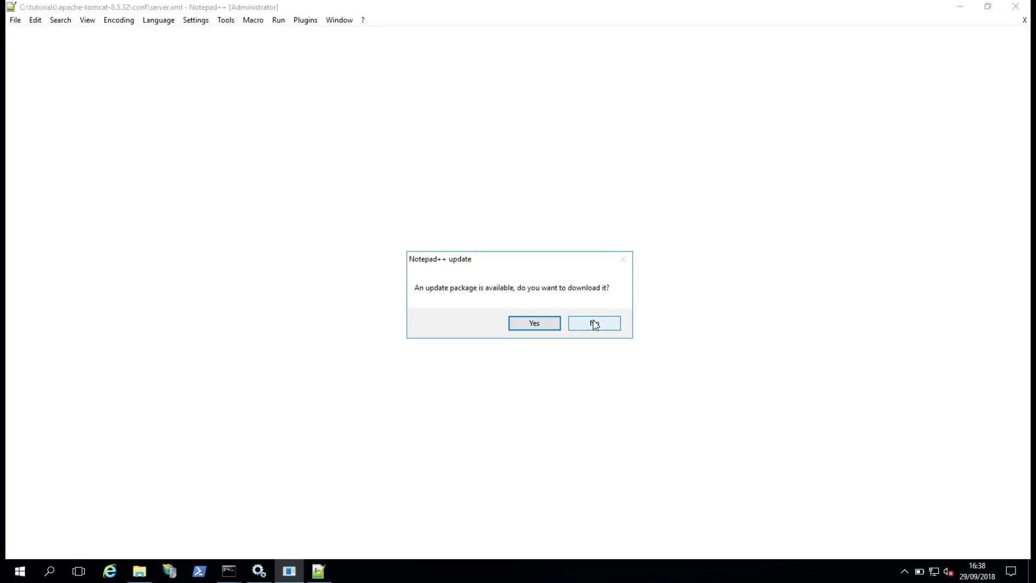
left_click(594, 322)
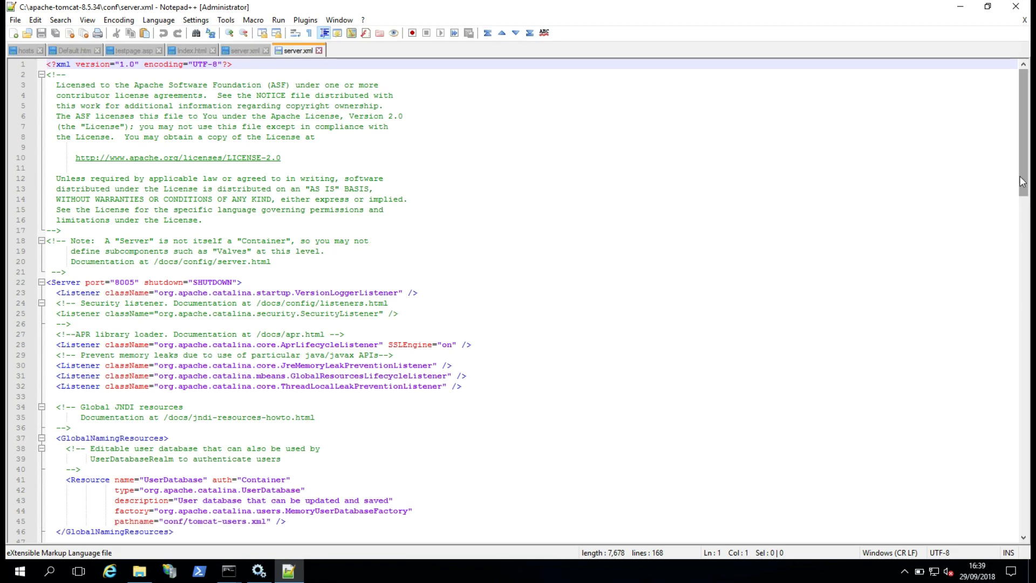
left_click_drag(1022, 81, 1021, 267)
- Paste the new port 8443 HTTPS Connector block after the 8080 Connector
left_click(243, 293)
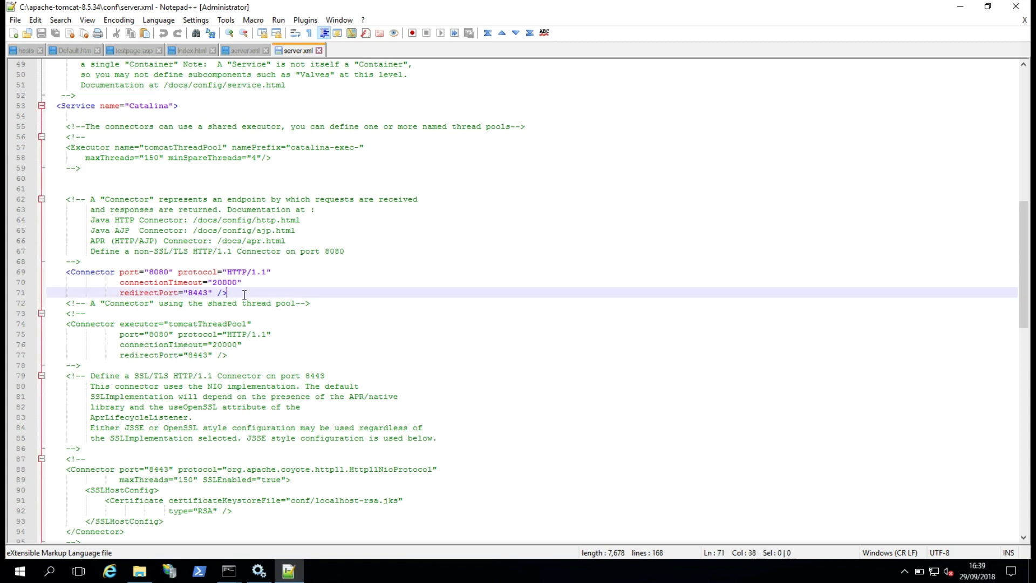
key("Return")
key("Return")
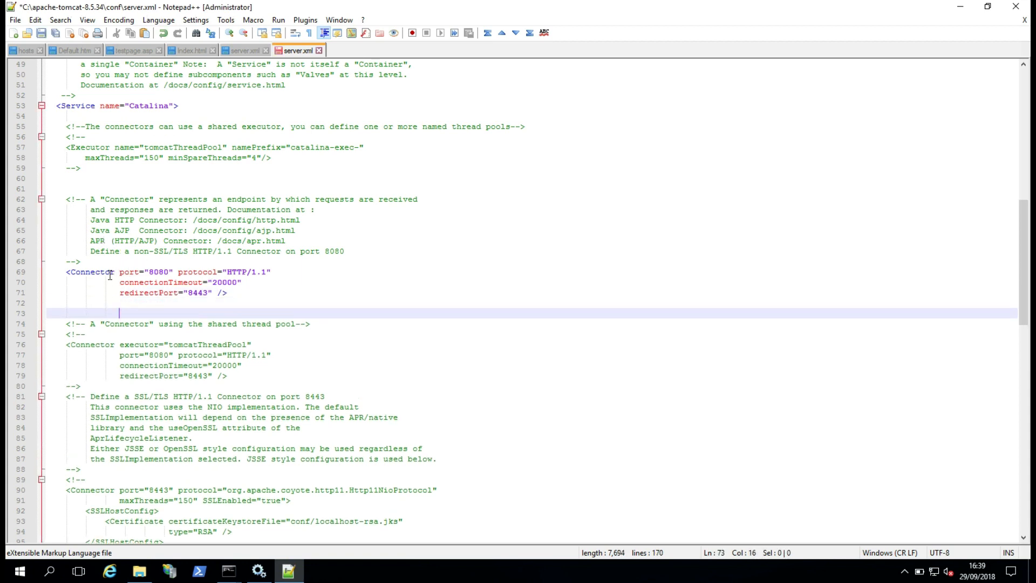
key("ctrl+v")
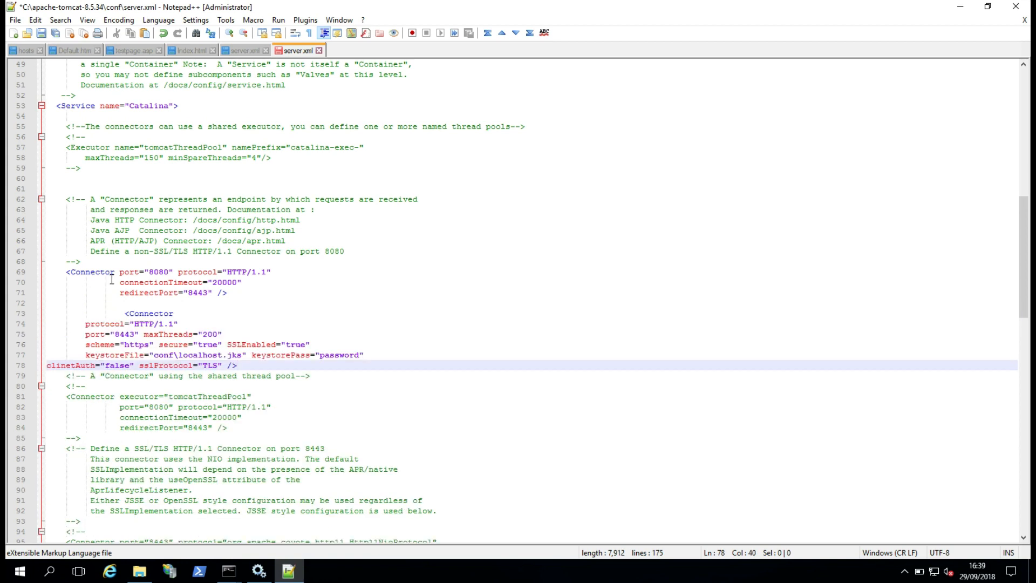
- Fix the new Connector block's indentation and spacing and save server.xml
left_click(131, 313)
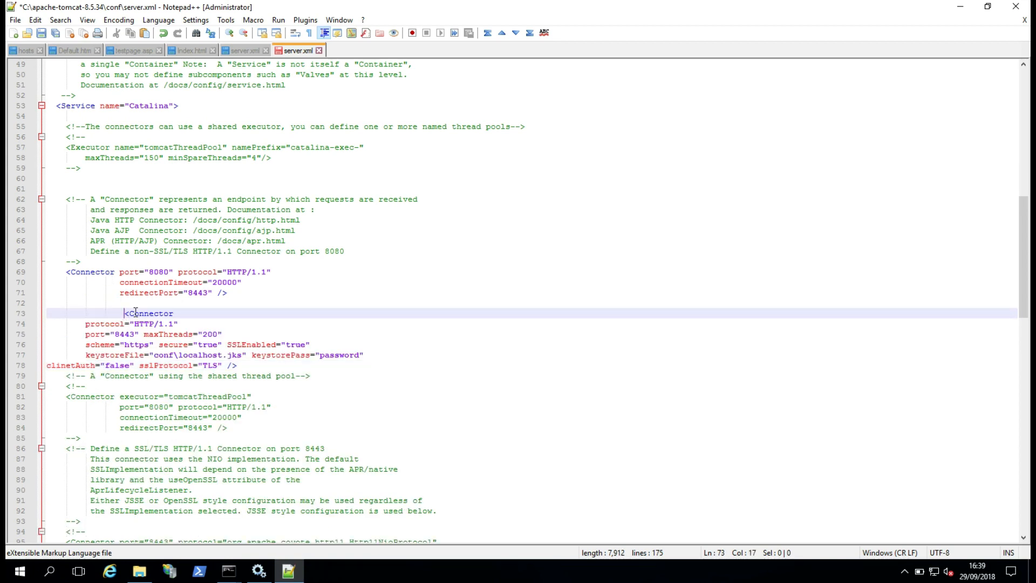
key("BackSpace")
key("BackSpace")
key("BackSpace")
key("BackSpace")
key("BackSpace")
key("BackSpace")
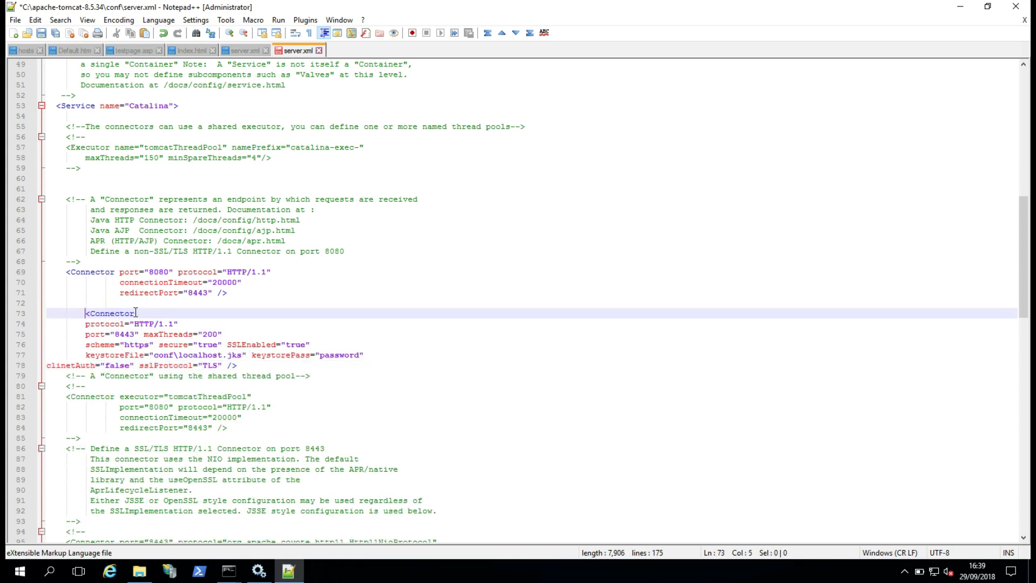
left_click(47, 365)
key("Tab")
key("Tab")
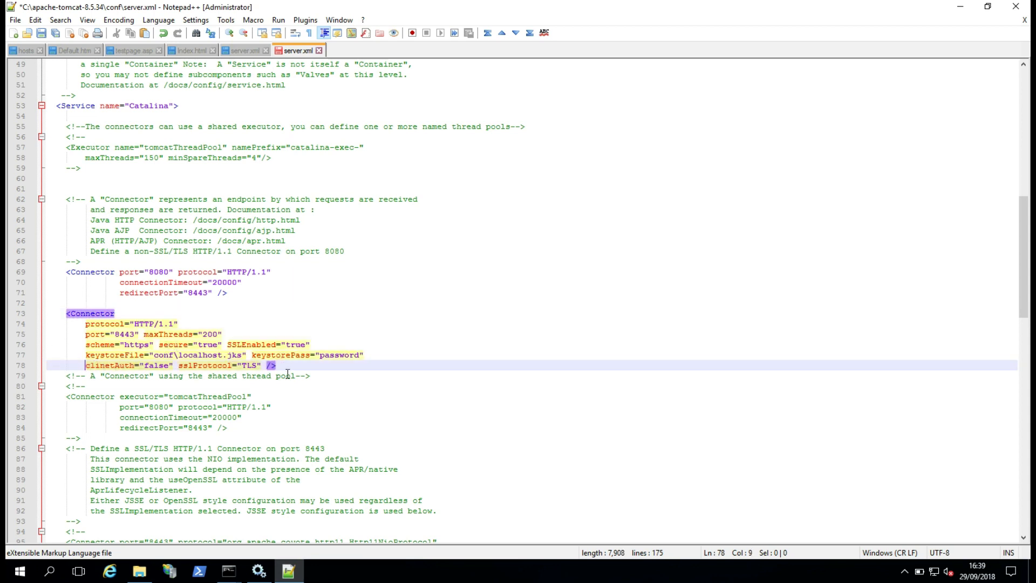
left_click(285, 365)
key("Return")
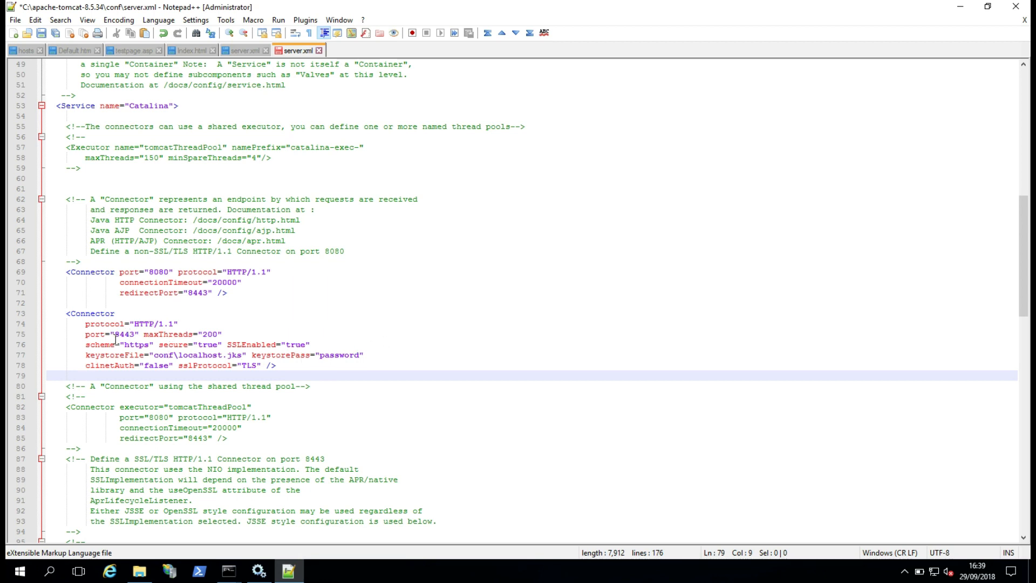
left_click_drag(115, 334, 150, 340)
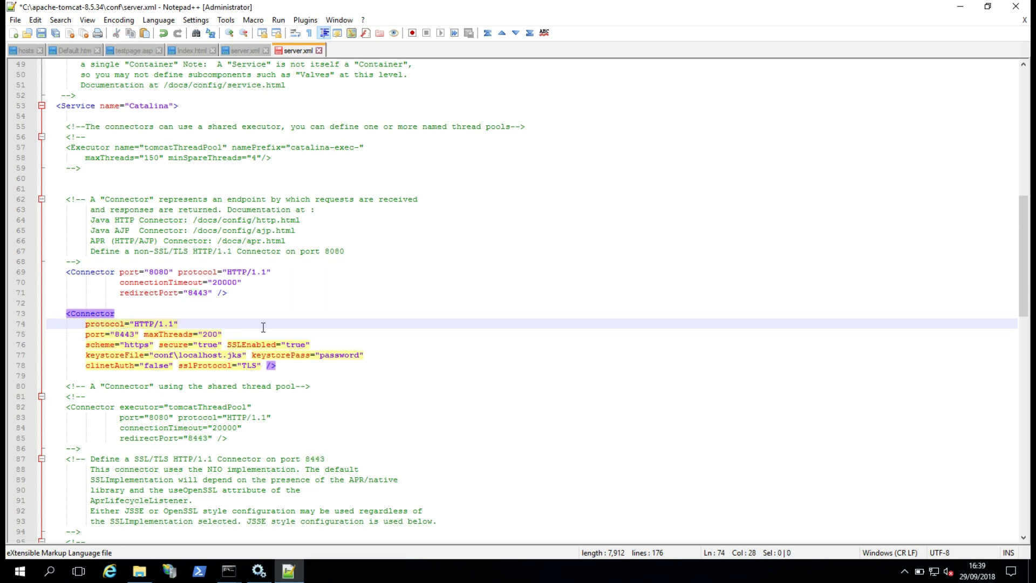
key("ctrl+s")
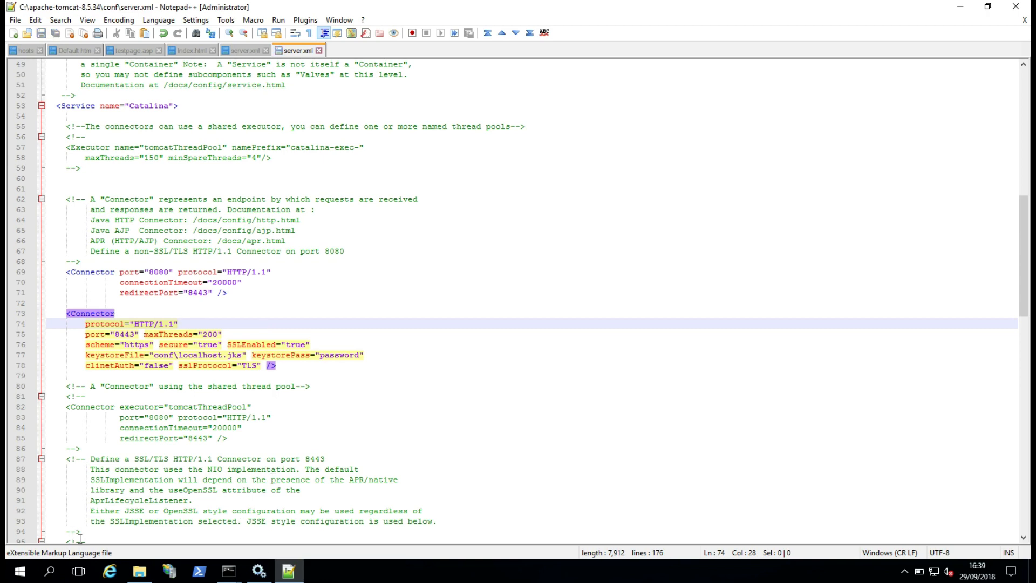
- Restart the Apache Tomcat 8.5 service from Services and switch to Internet Explorer
left_click(258, 571)
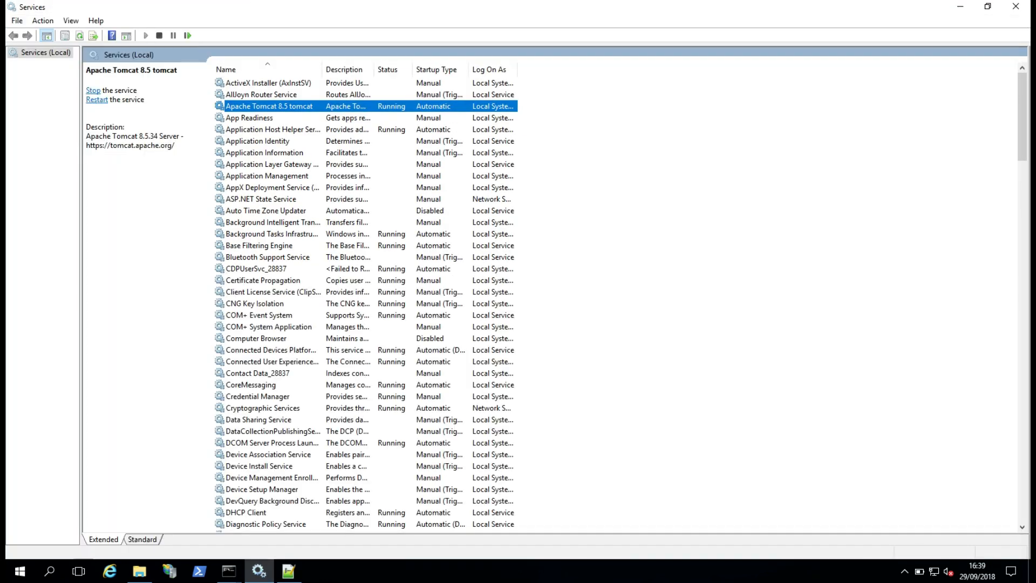
right_click(286, 107)
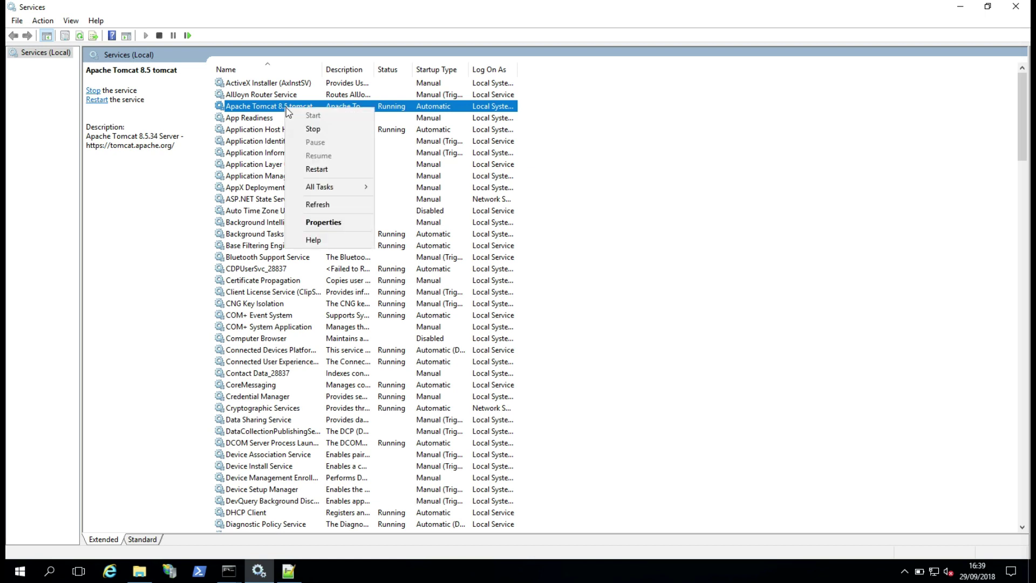
left_click(316, 169)
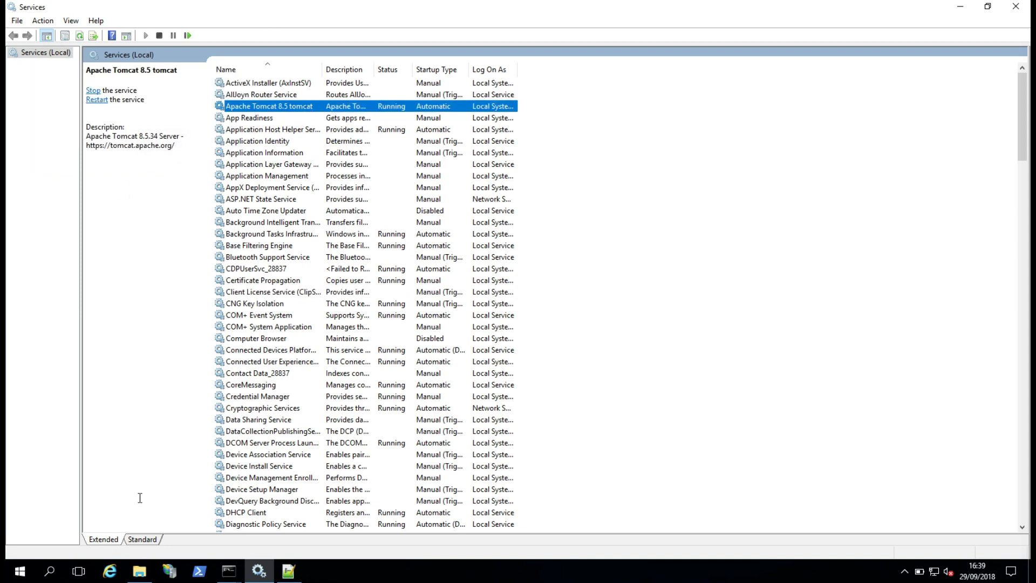
left_click(113, 571)
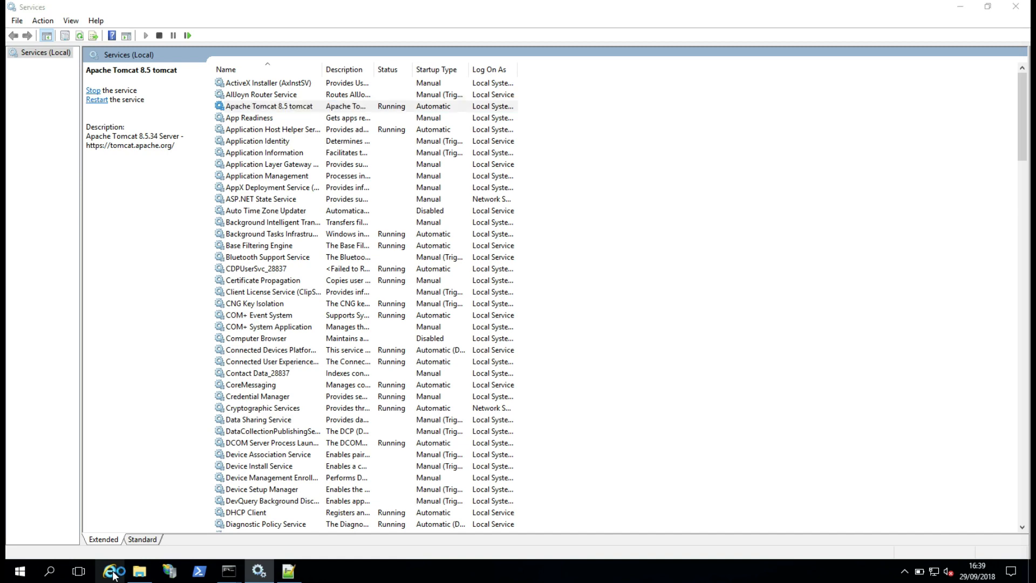
left_click(157, 25)
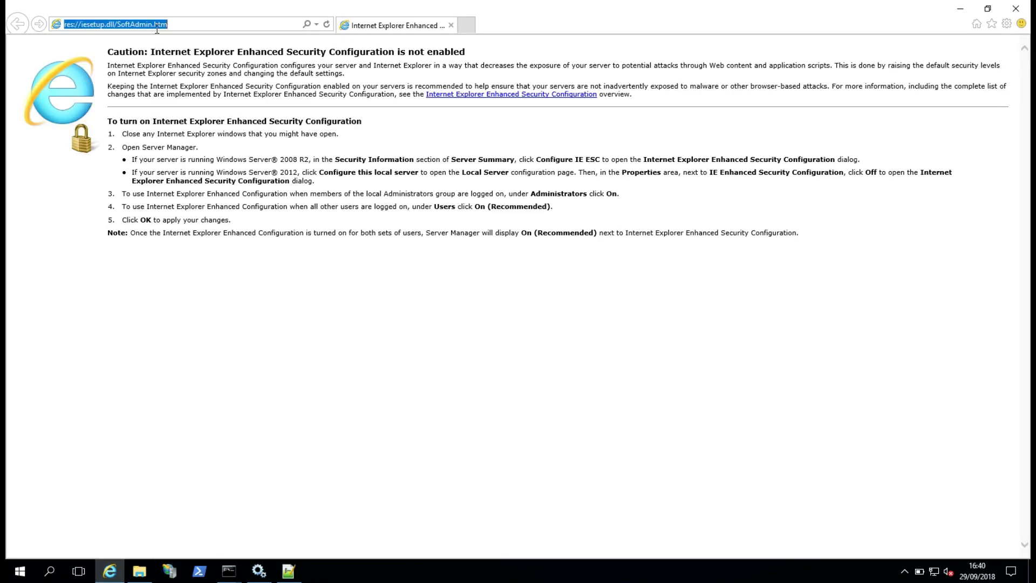
type("localhost:8443/")
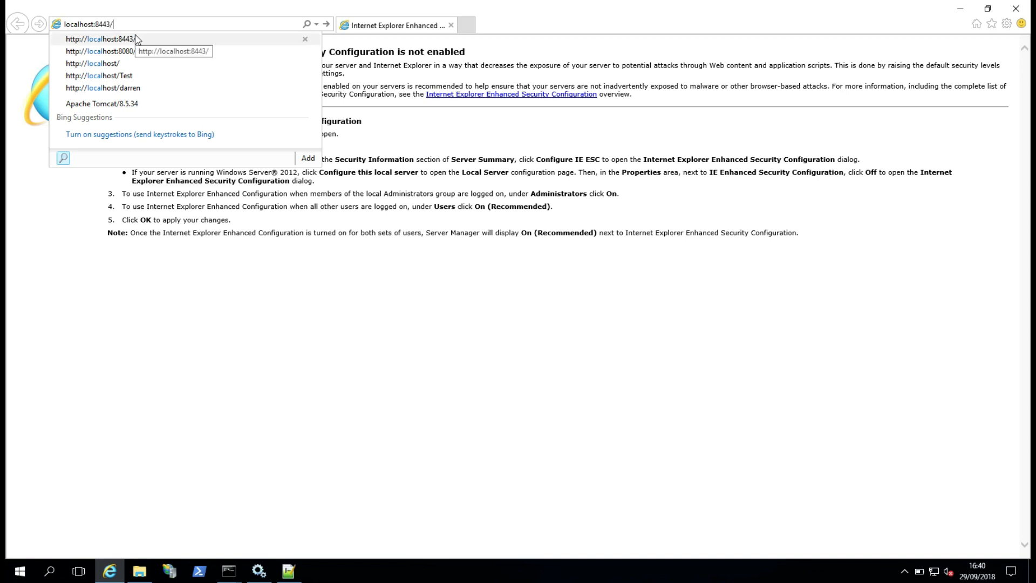
key("Return")
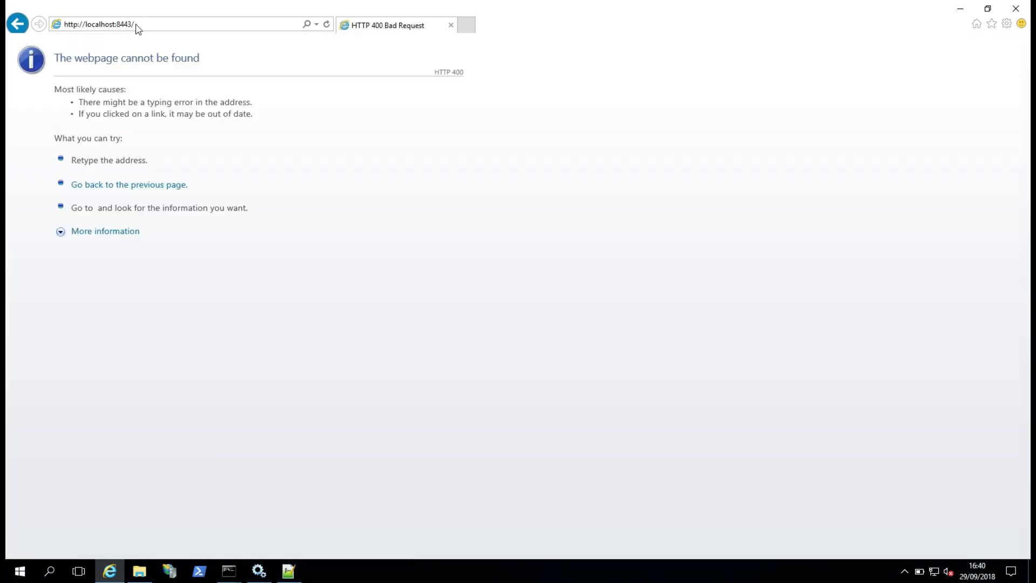
left_click(80, 23)
type("s")
key("Return")
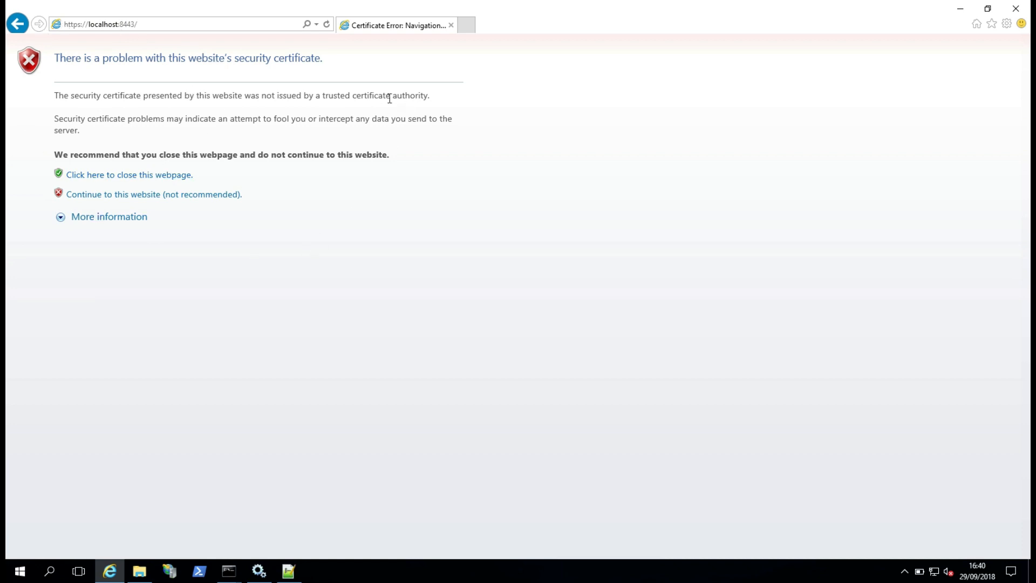
left_click(98, 197)
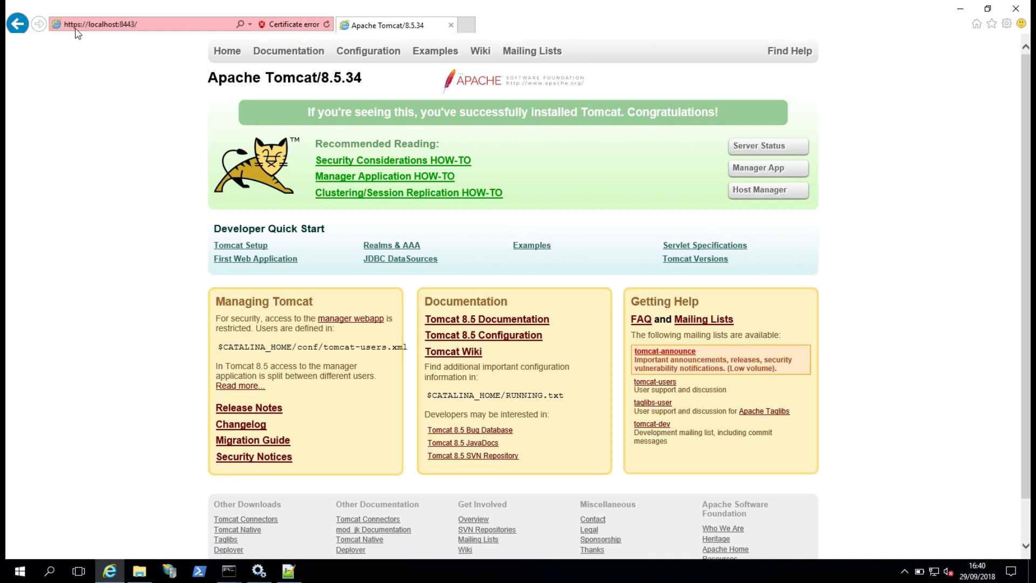
- View the site's certificate from the Certificate error badge, showing localhost issued by localhost
left_click(114, 46)
left_click(288, 24)
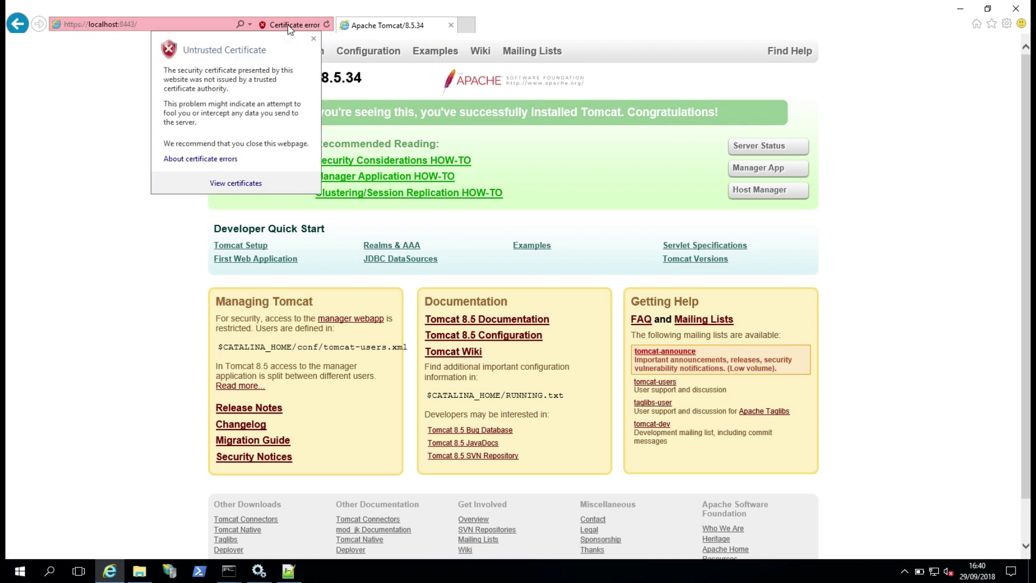
left_click(235, 183)
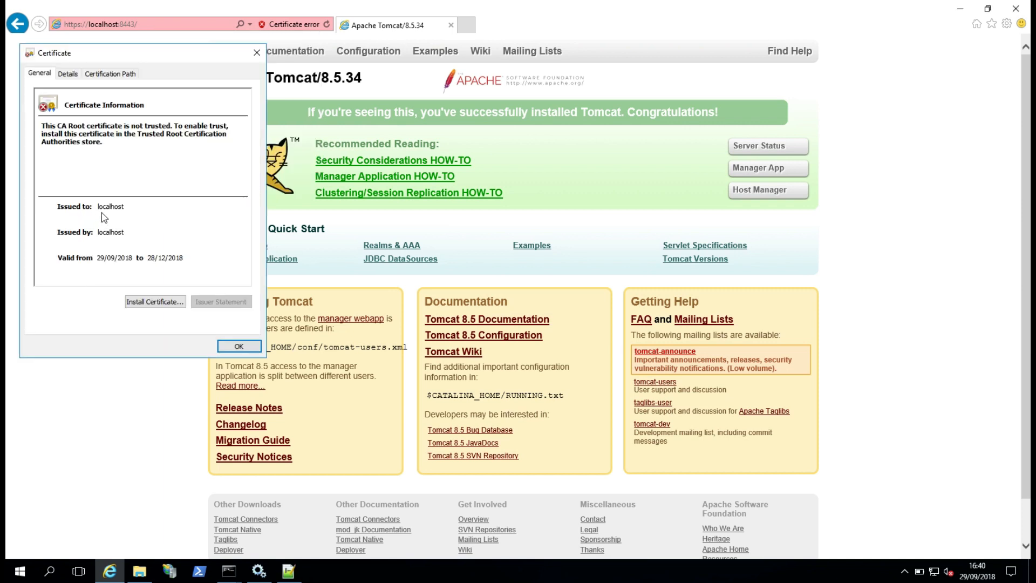